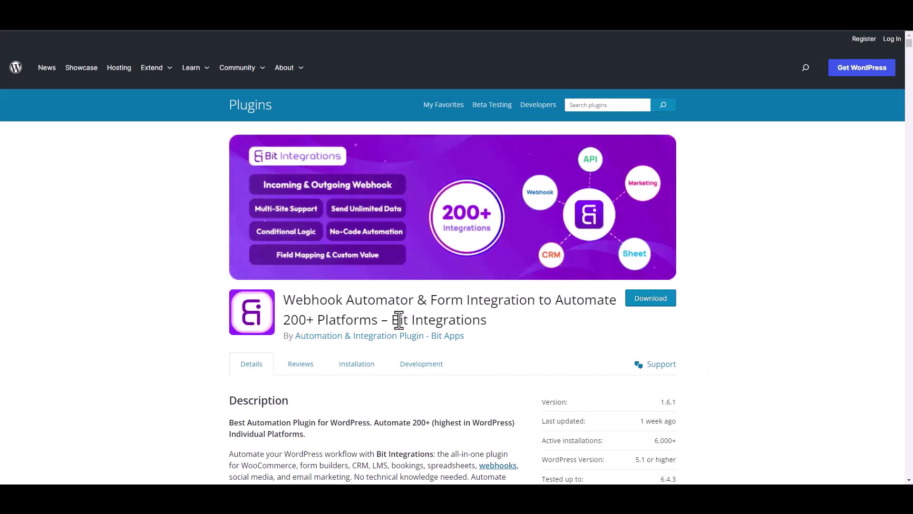
# Create a new integration with Essential Blocks as its trigger and start fetching form data
pyautogui.moveTo(393, 320); pyautogui.dragTo(497, 330)
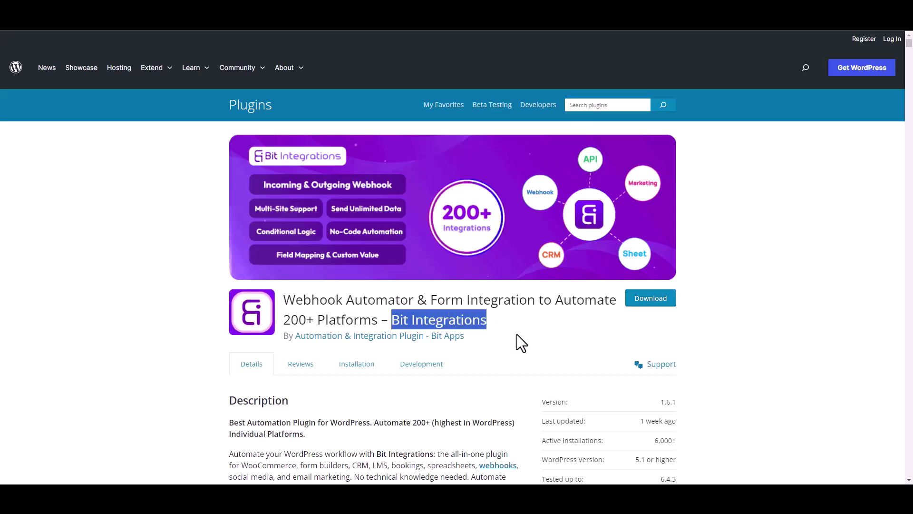
pyautogui.click(504, 333)
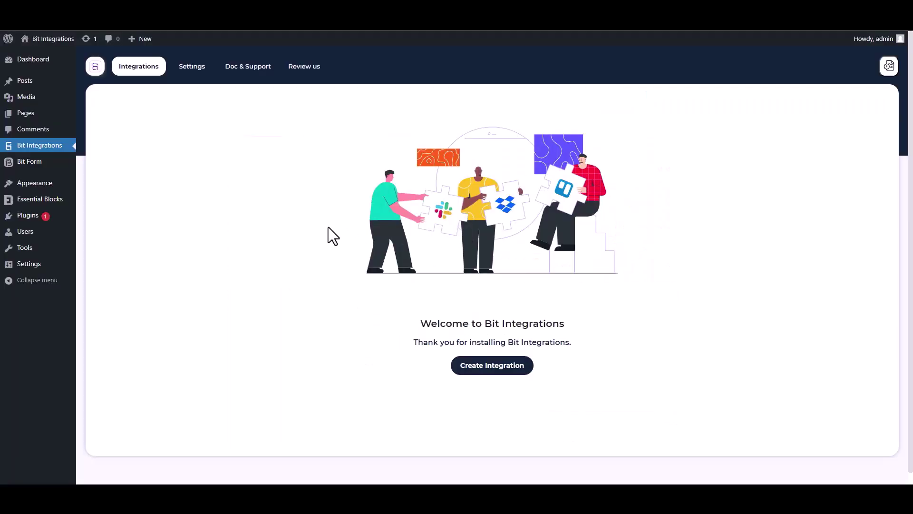
pyautogui.click(492, 365)
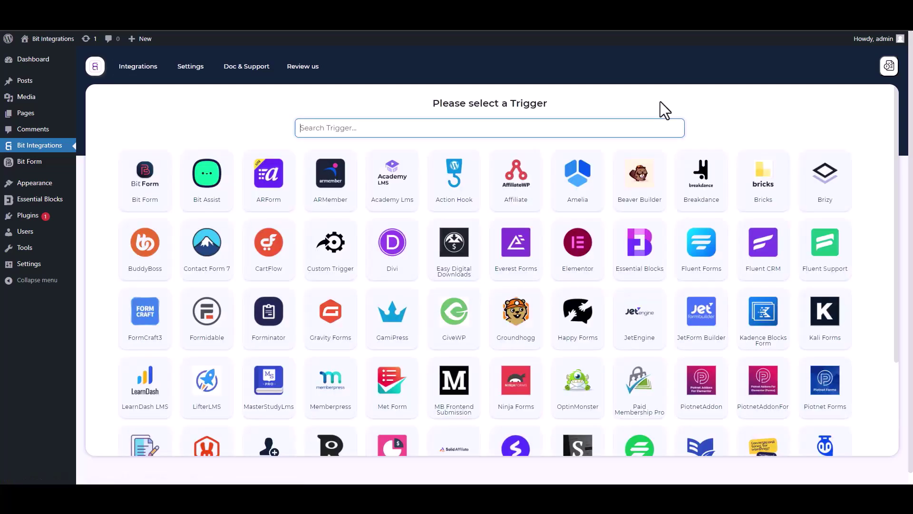
pyautogui.write('ess')
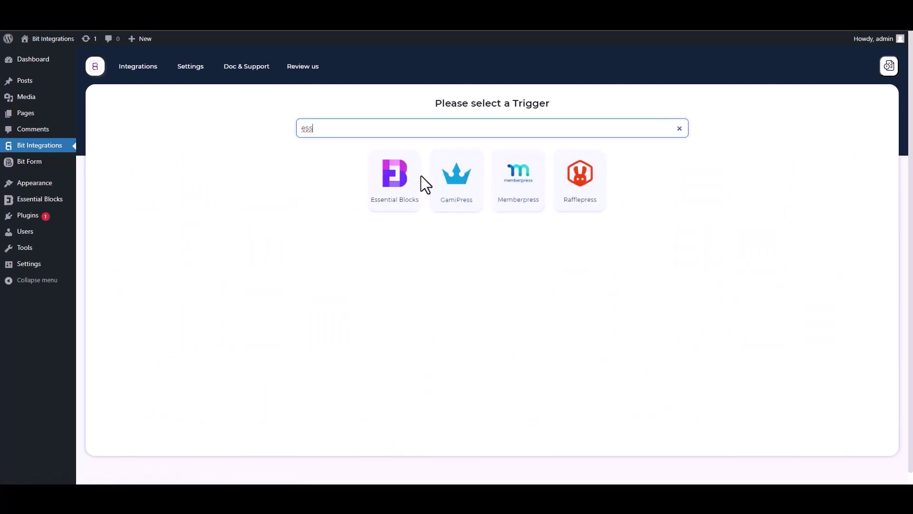
pyautogui.click(389, 208)
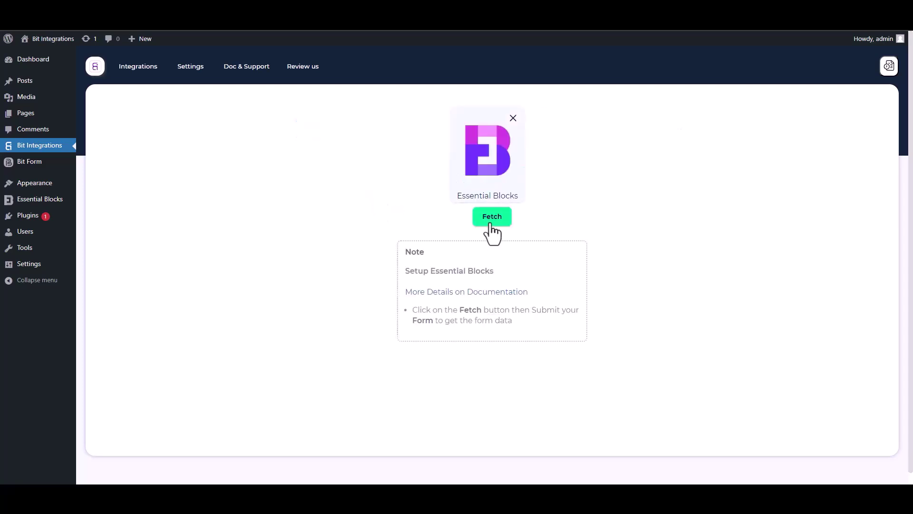
pyautogui.click(490, 223)
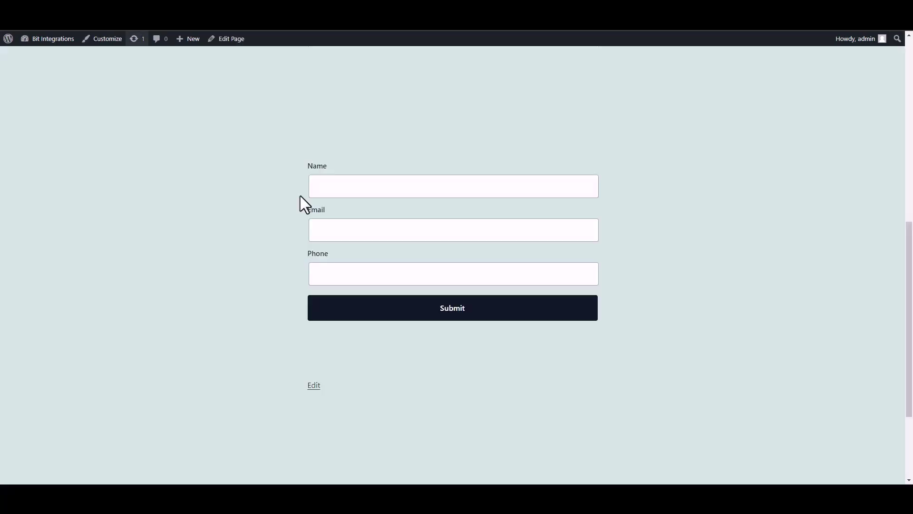
# Submit the site's Name/Email/Phone form with sample test values, then return to the integration
pyautogui.click(391, 194)
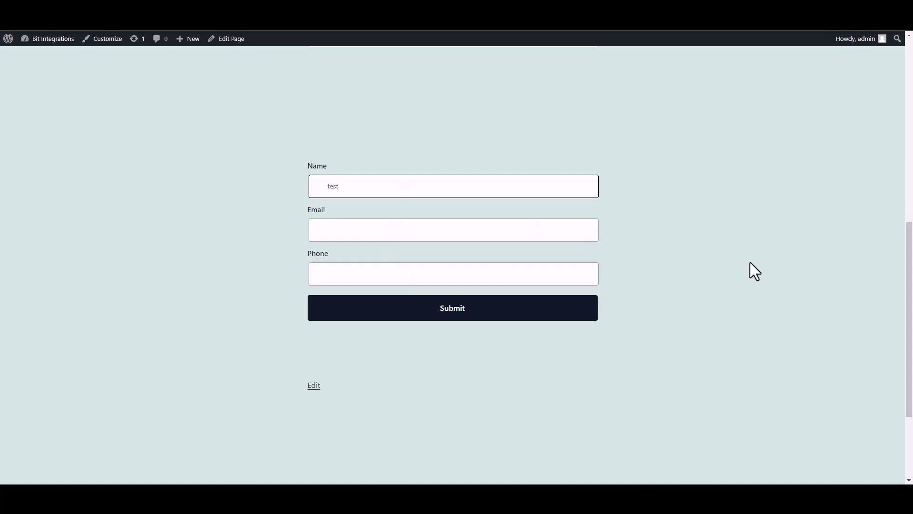
pyautogui.click(546, 233)
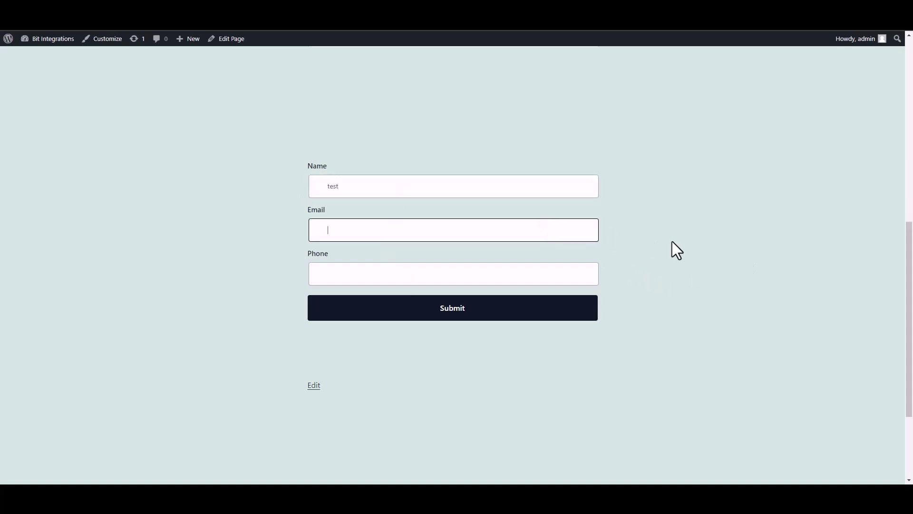
pyautogui.write('test@gmail.com')
pyautogui.click(551, 279)
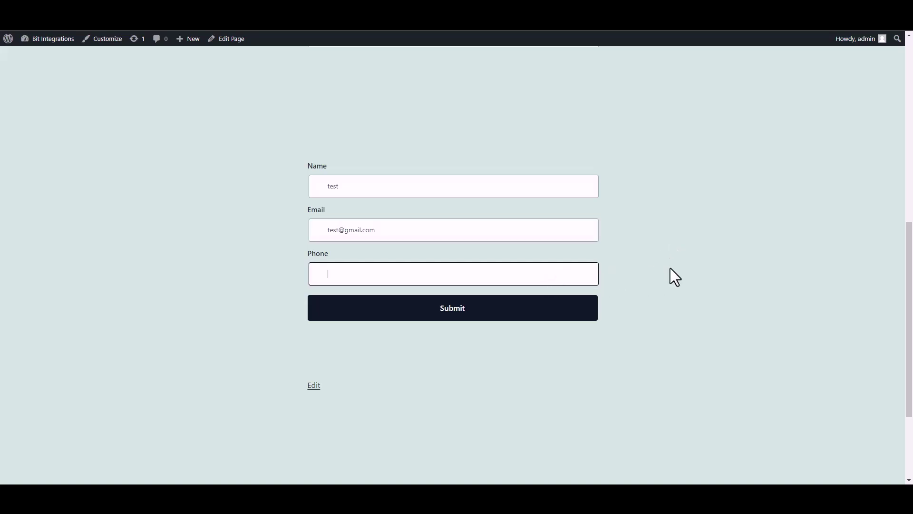
pyautogui.write('58566255')
pyautogui.click(589, 315)
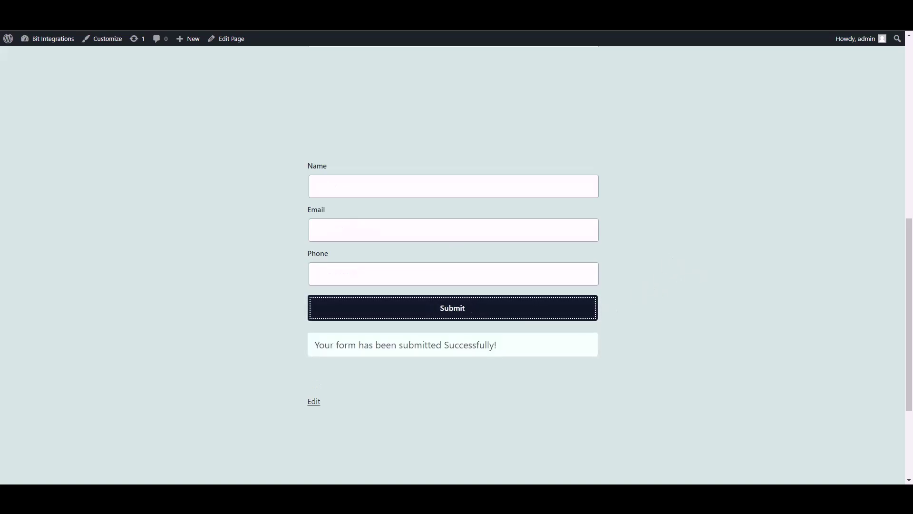
pyautogui.hotkey('ctrl', 'Tab')
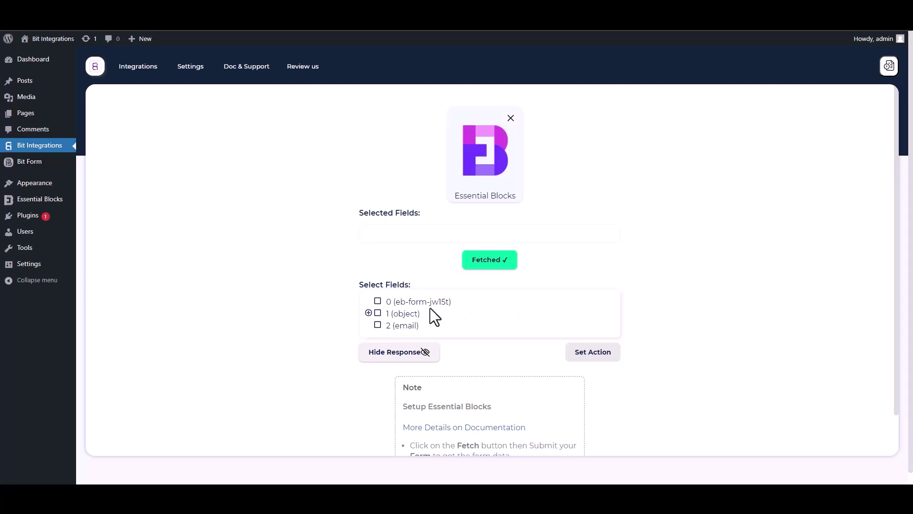
# Select field 0 and the Name, Email and Phone sub-fields of object 1
pyautogui.moveTo(461, 305); pyautogui.dragTo(381, 301)
pyautogui.click(468, 309)
pyautogui.click(378, 302)
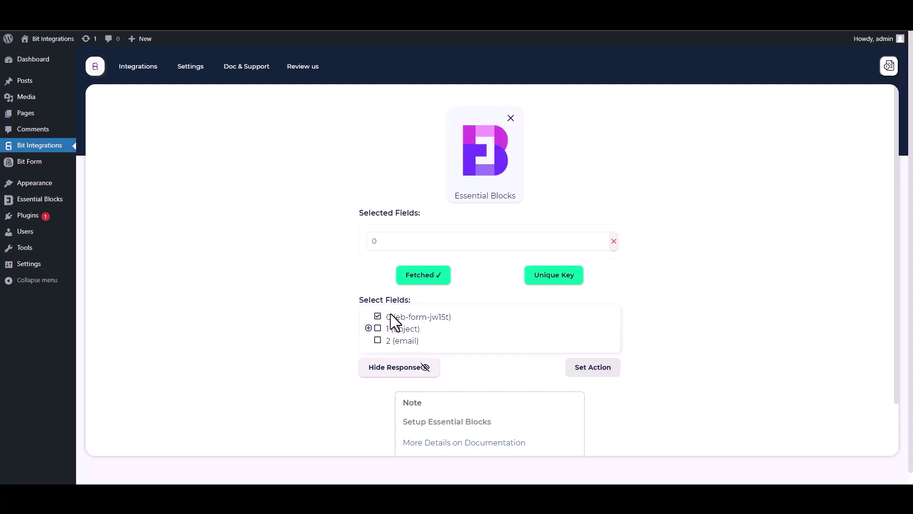
pyautogui.click(368, 328)
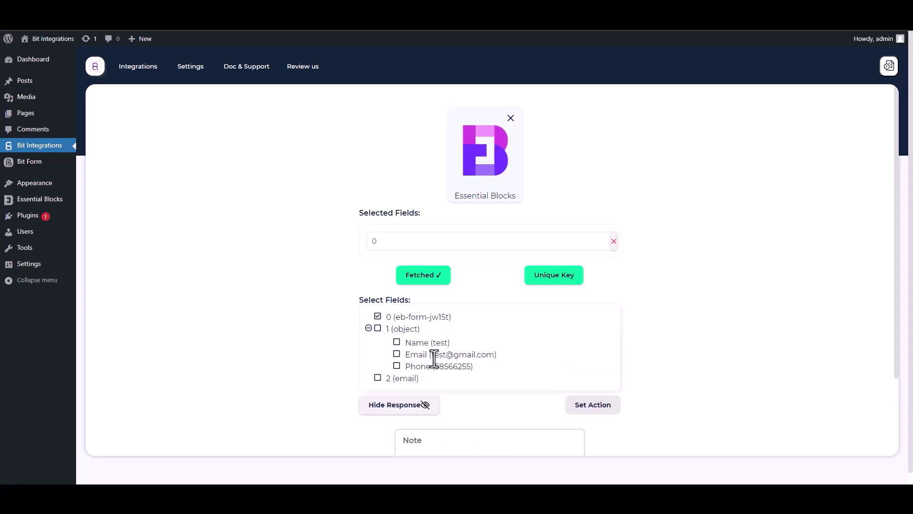
pyautogui.click(397, 343)
pyautogui.click(397, 378)
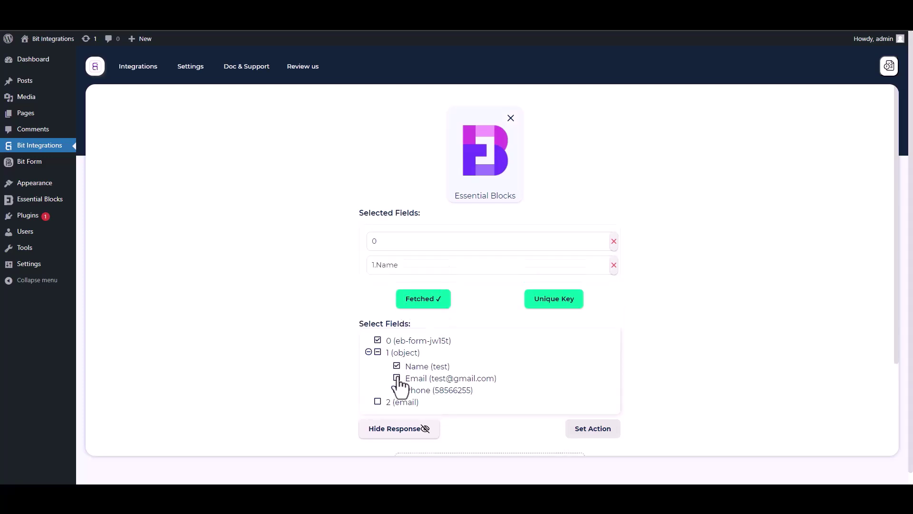
pyautogui.click(397, 414)
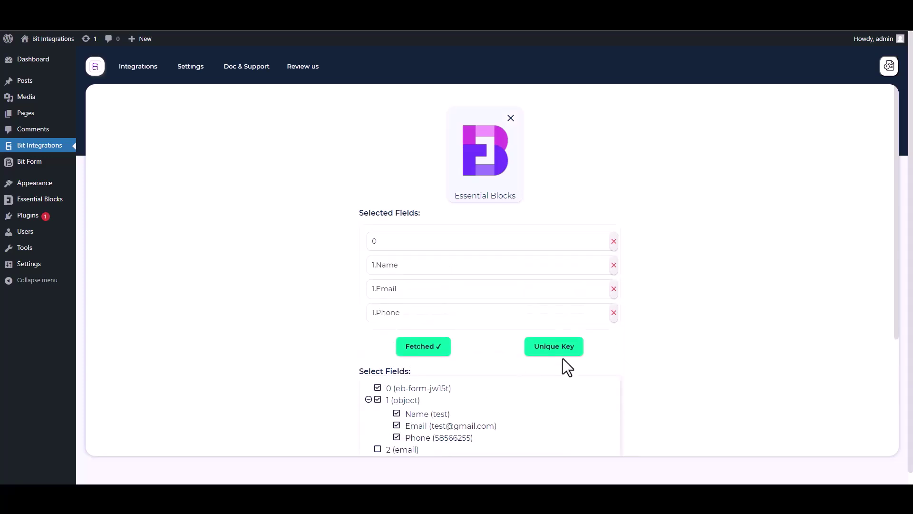
# Set field 0 as the unique primary key
pyautogui.scroll(-2, 896, 316)
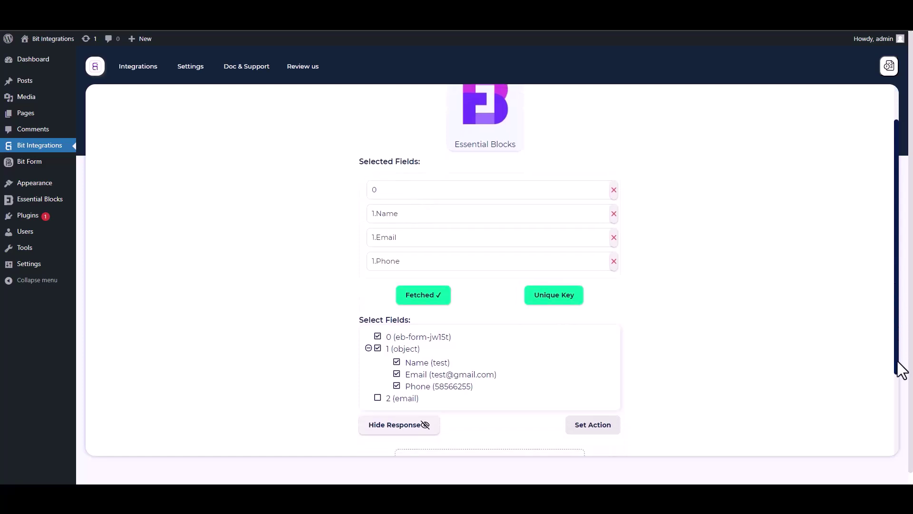
pyautogui.click(556, 254)
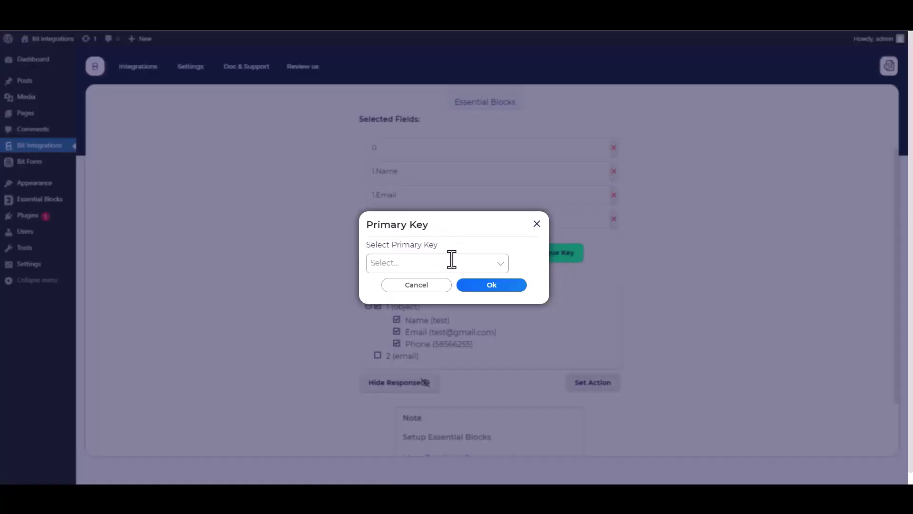
pyautogui.click(450, 262)
pyautogui.click(384, 285)
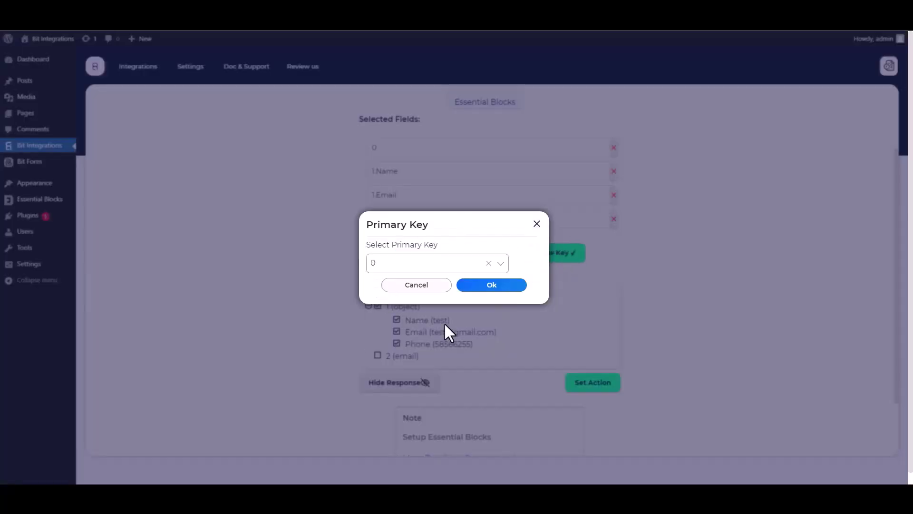
pyautogui.click(490, 285)
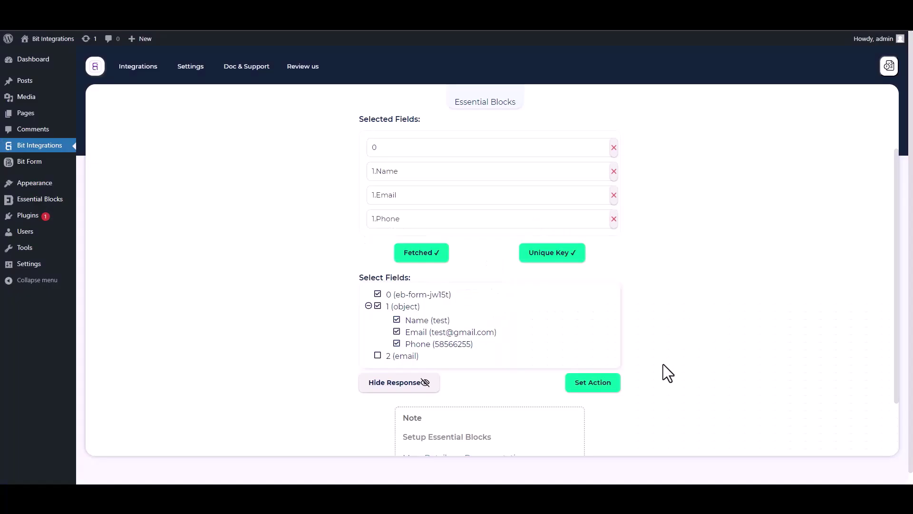
# Search actions for 'copp' and choose CopperCRM as the action
pyautogui.click(617, 388)
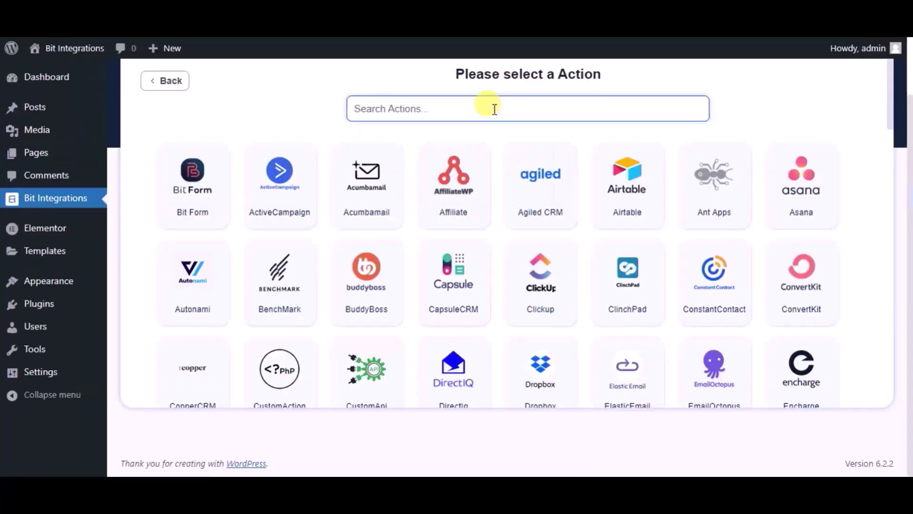
pyautogui.write('copp')
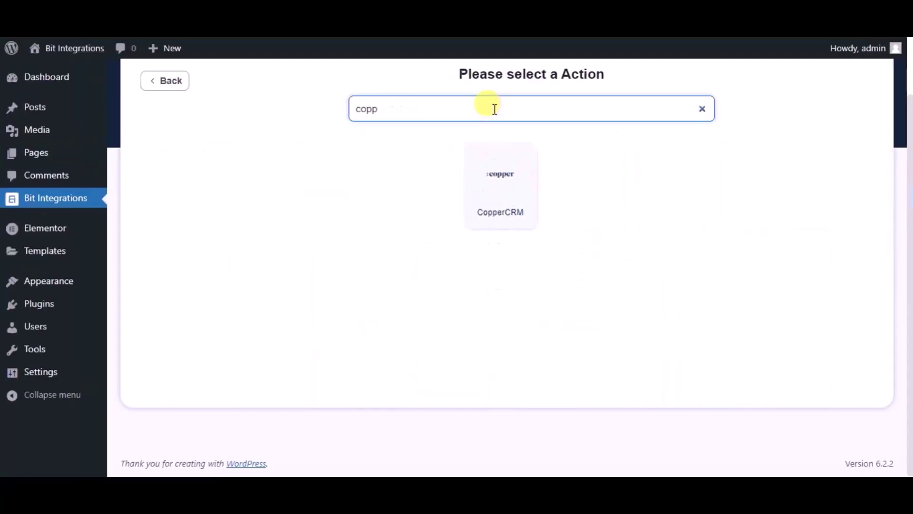
pyautogui.click(493, 155)
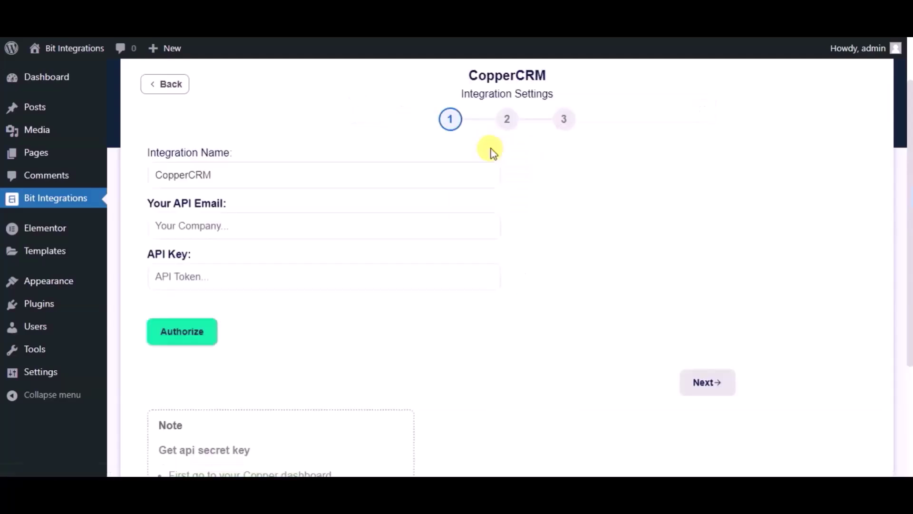
# Rename the integration to 'Bit Integrations'
pyautogui.click(346, 170)
pyautogui.hotkey('ctrl', 'a')
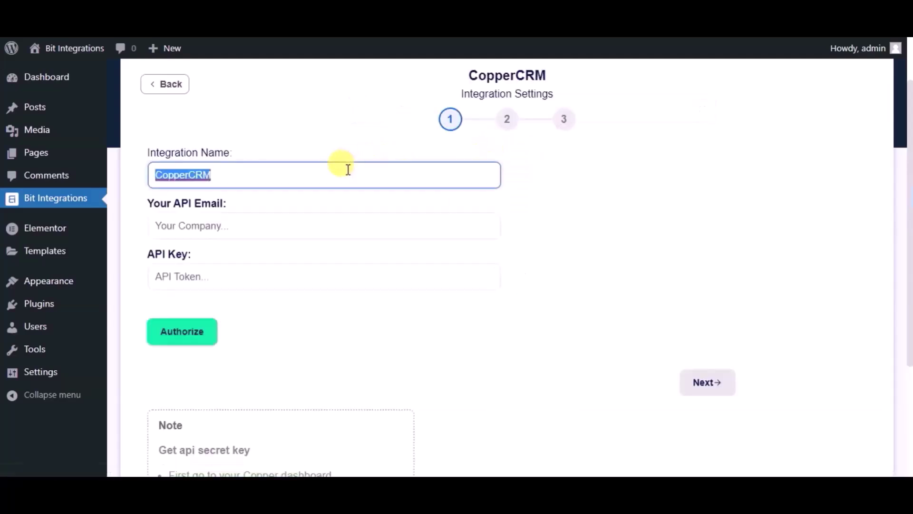
pyautogui.write('Bit ')
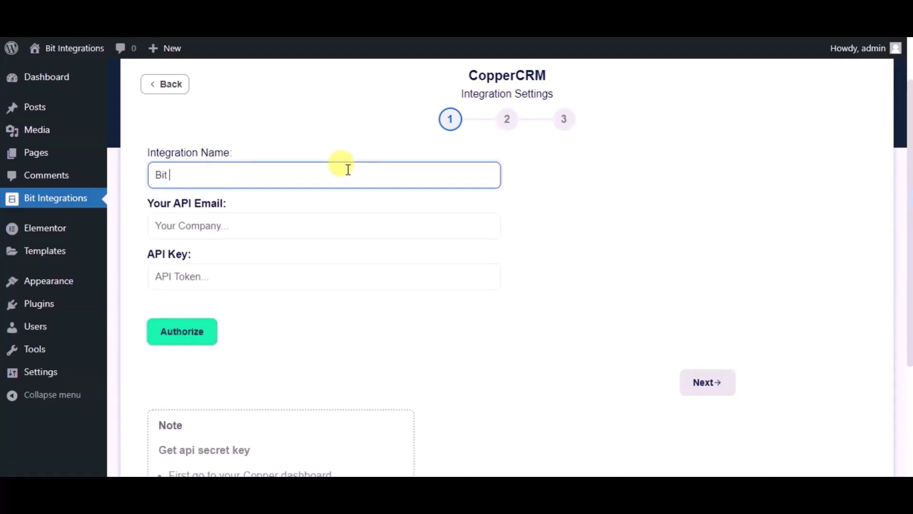
pyautogui.write('Integrations')
# Create a new API key in Copper's Settings > API Keys and copy the creator's e-mail
pyautogui.click(321, 217)
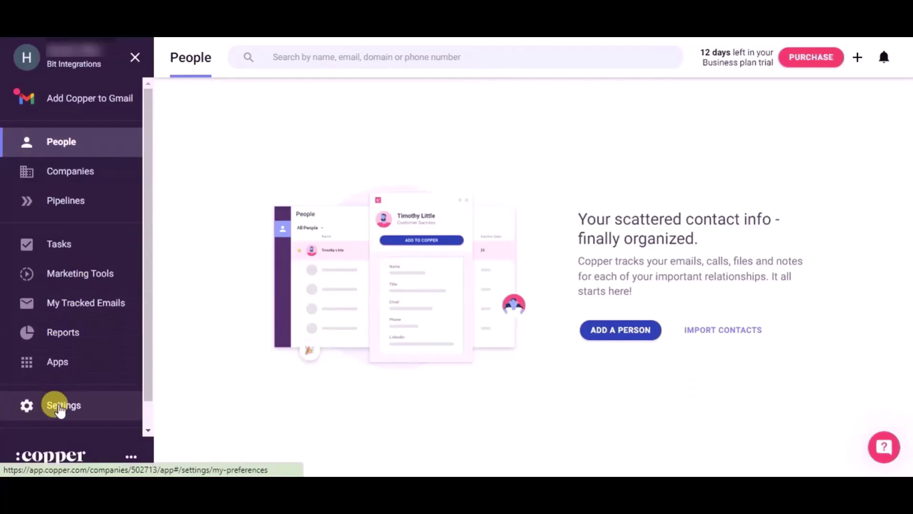
pyautogui.click(59, 407)
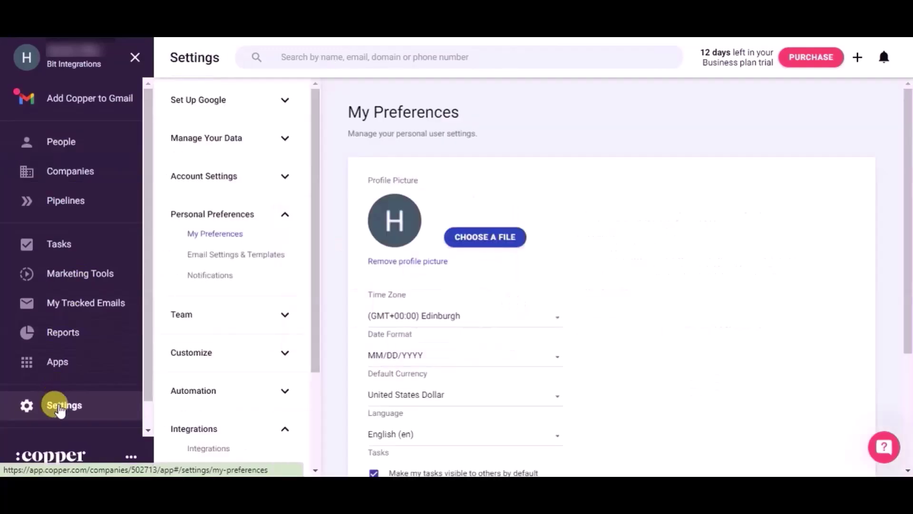
pyautogui.scroll(-2, 257, 410)
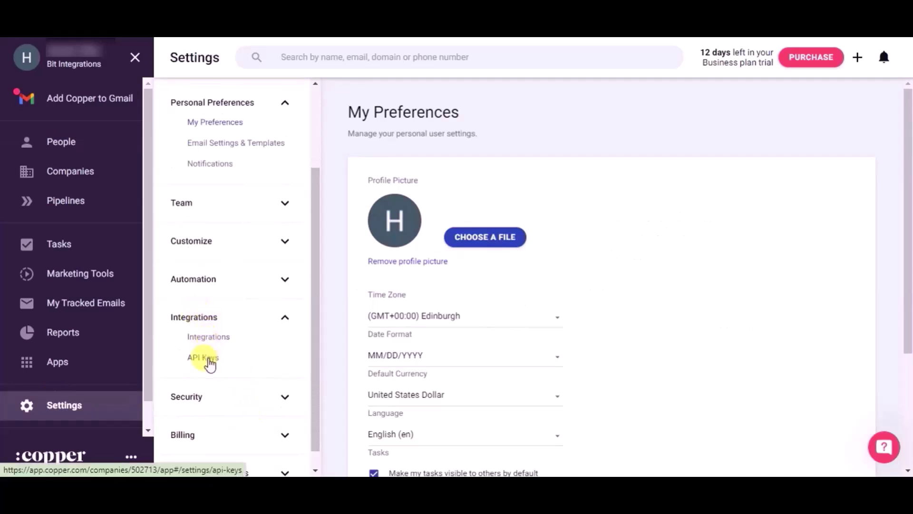
pyautogui.click(203, 357)
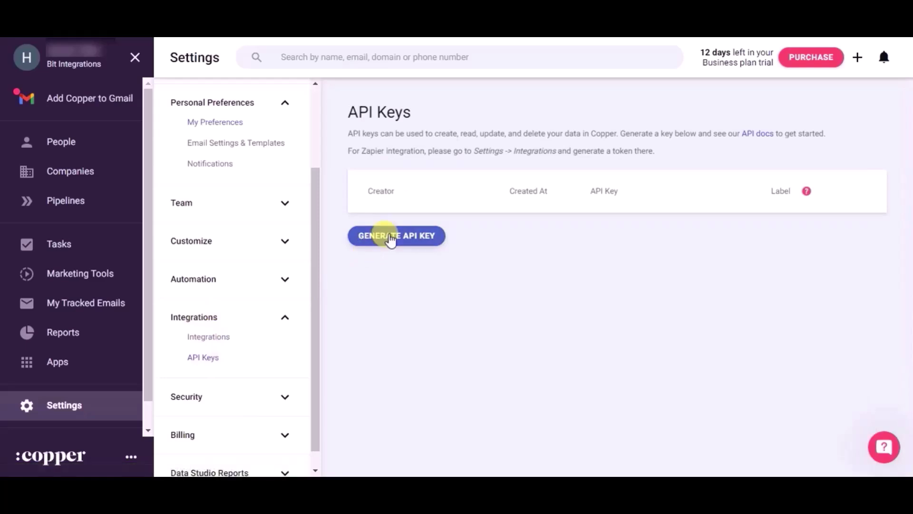
pyautogui.click(390, 238)
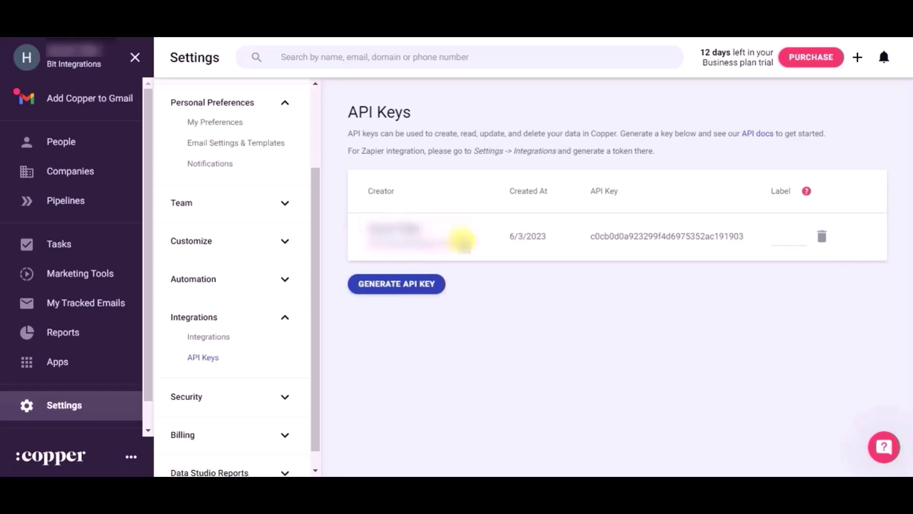
pyautogui.moveTo(461, 240); pyautogui.dragTo(359, 237)
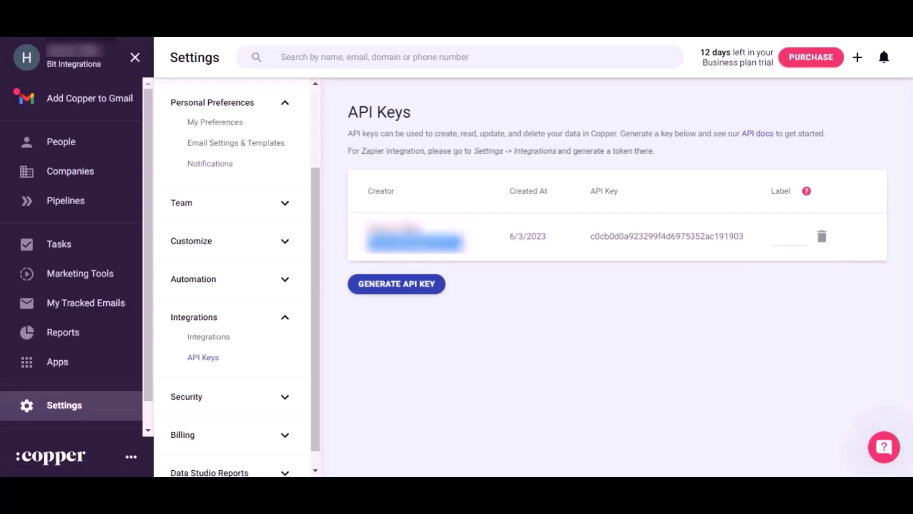
pyautogui.hotkey('alt', 'Tab')
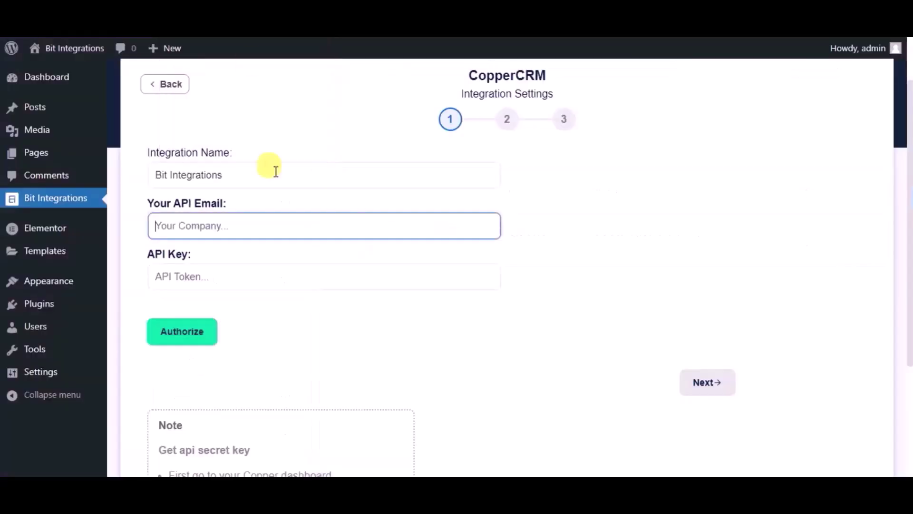
# Paste the Copper e-mail and copied API key into the CopperCRM form and authorize
pyautogui.hotkey('ctrl', 'v')
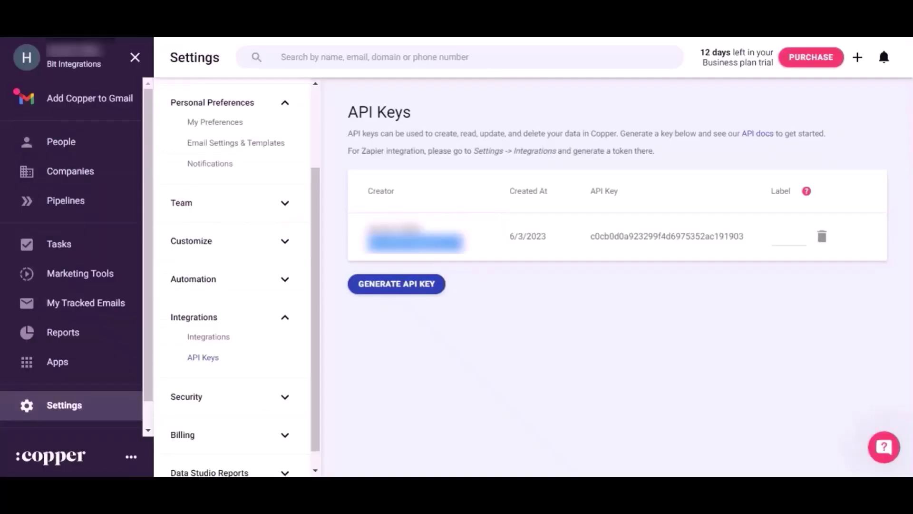
pyautogui.hotkey('alt', 'Tab')
pyautogui.moveTo(745, 236); pyautogui.dragTo(592, 234)
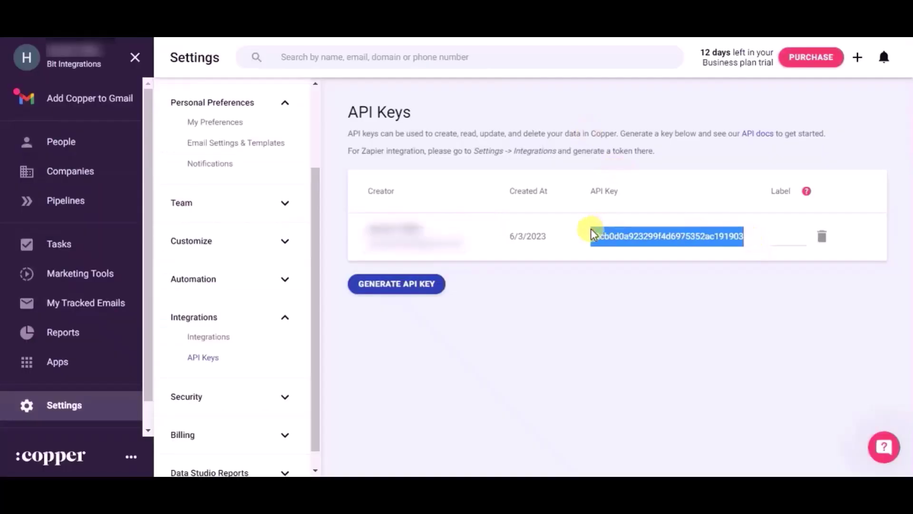
pyautogui.hotkey('ctrl', 'c')
pyautogui.hotkey('alt', 'Tab')
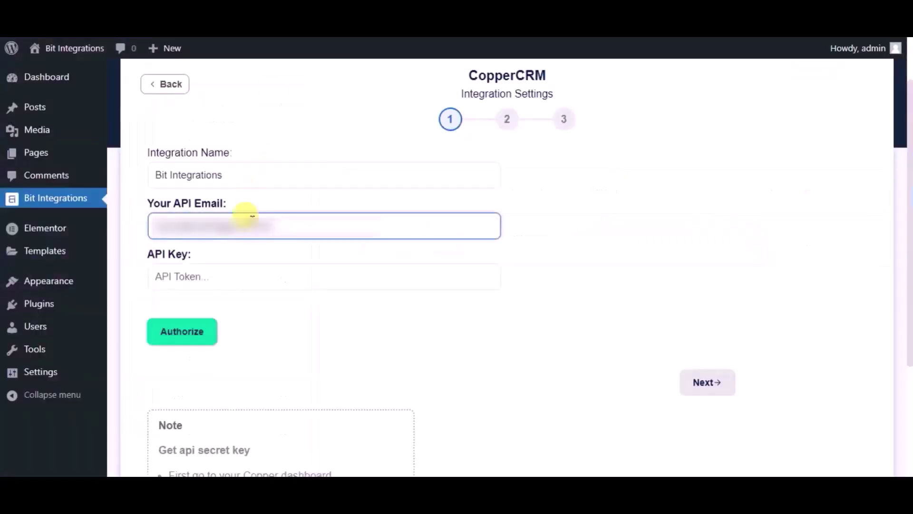
pyautogui.click(245, 269)
pyautogui.hotkey('ctrl', 'v')
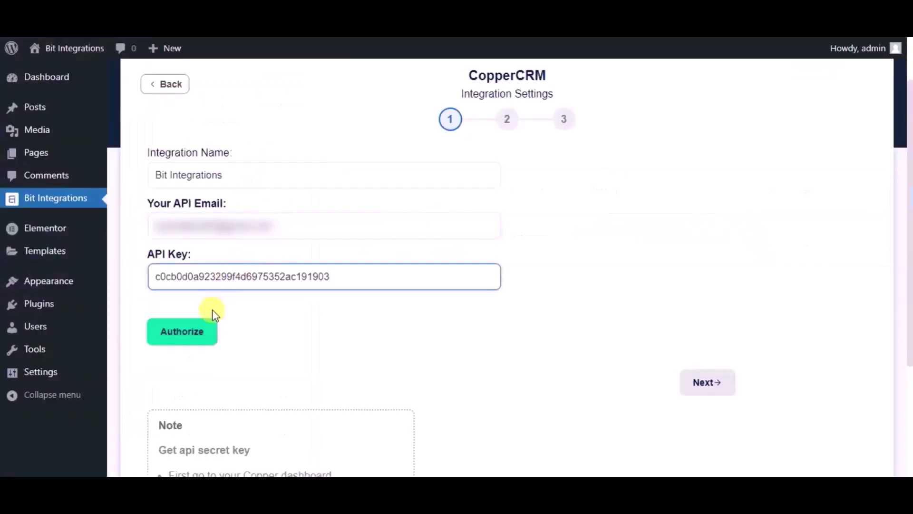
pyautogui.click(208, 334)
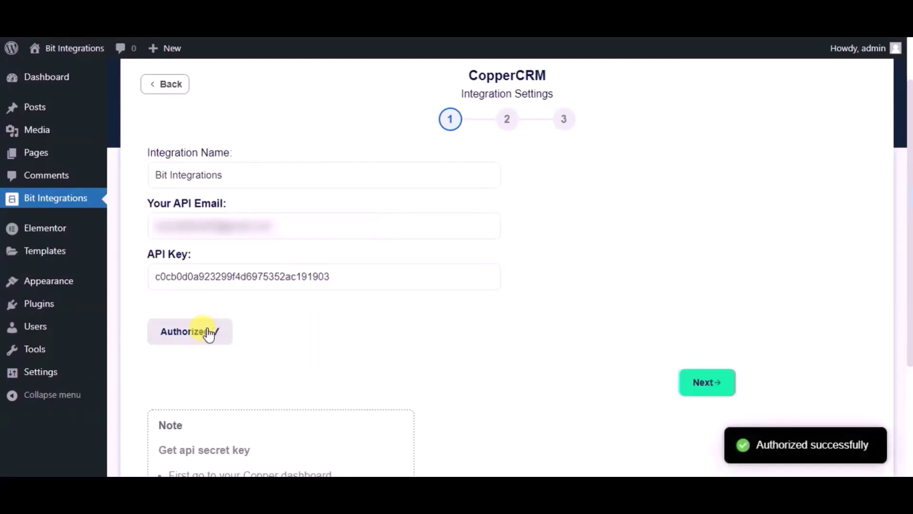
# Select 'Create Person' as the CopperCRM action
pyautogui.click(713, 387)
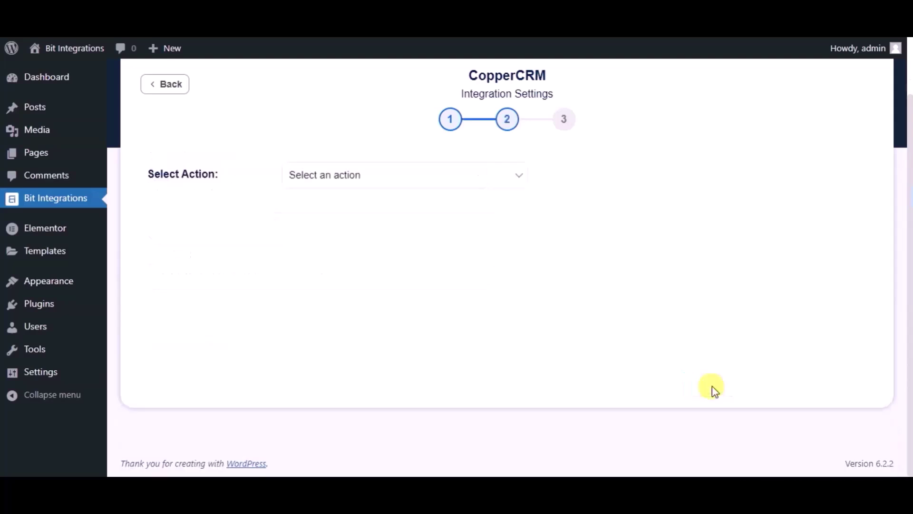
pyautogui.click(452, 182)
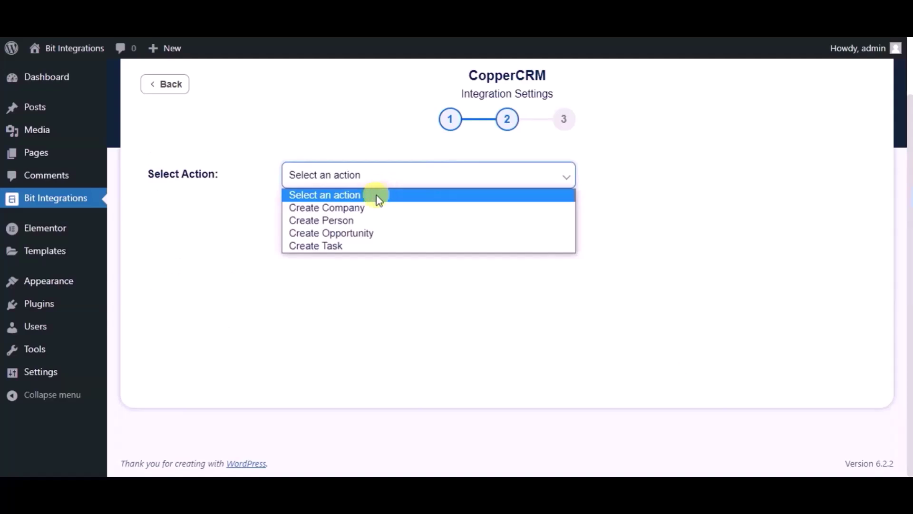
pyautogui.click(354, 219)
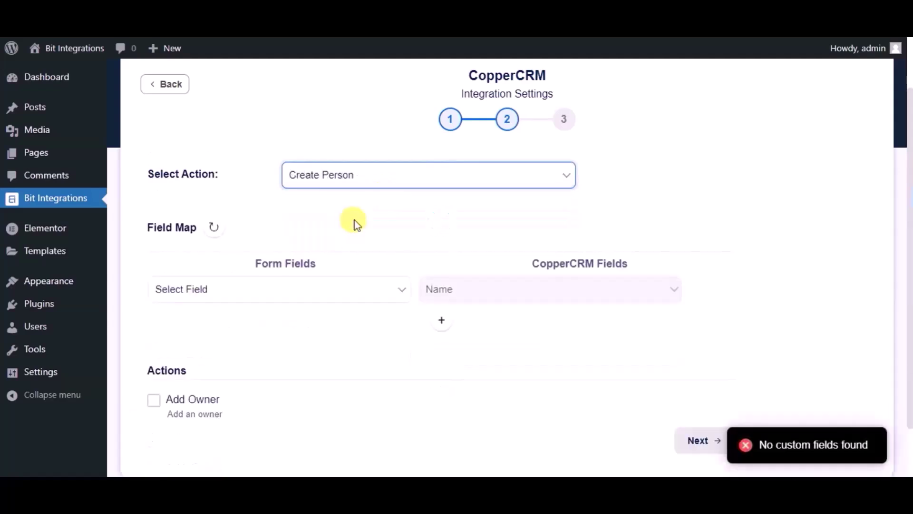
# Map the form's Name, Email and Phone to CopperCRM's Name, Email and Phone fields
pyautogui.scroll(-2, 355, 220)
pyautogui.click(340, 231)
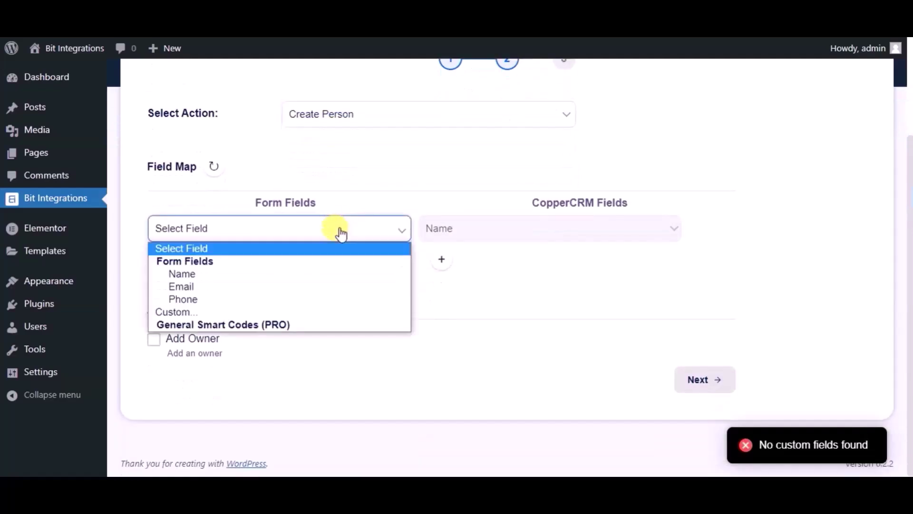
pyautogui.click(215, 274)
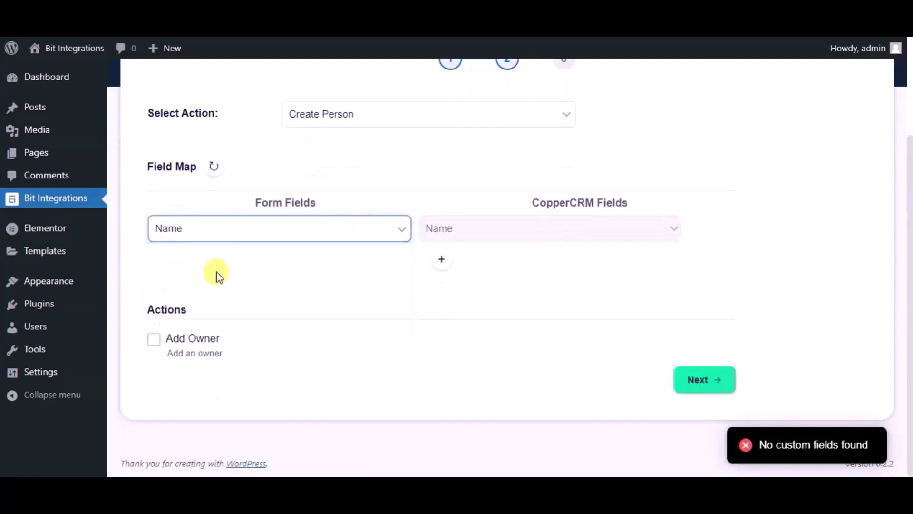
pyautogui.click(442, 263)
pyautogui.click(275, 269)
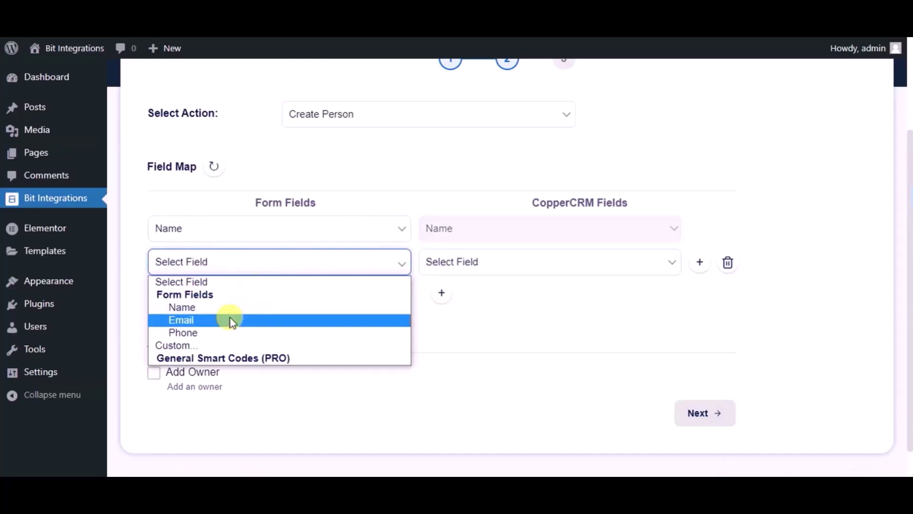
pyautogui.click(230, 320)
pyautogui.click(471, 263)
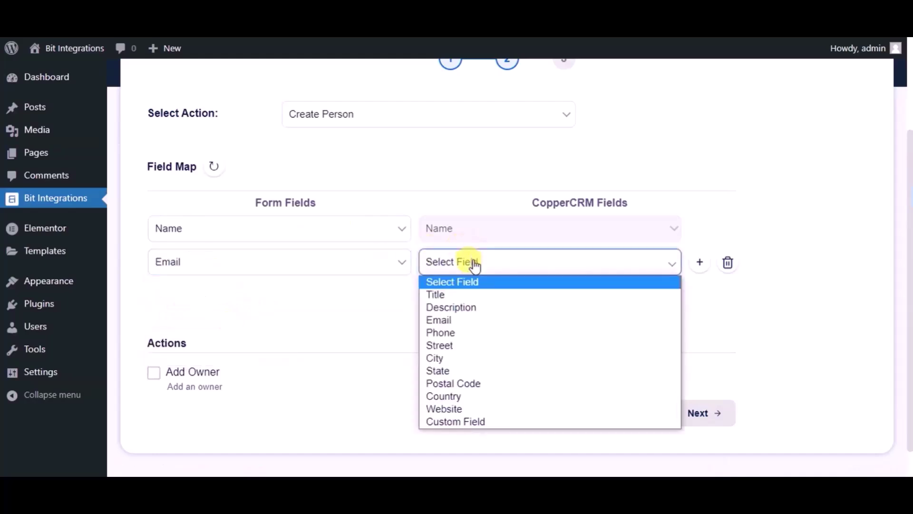
pyautogui.click(441, 323)
pyautogui.click(441, 293)
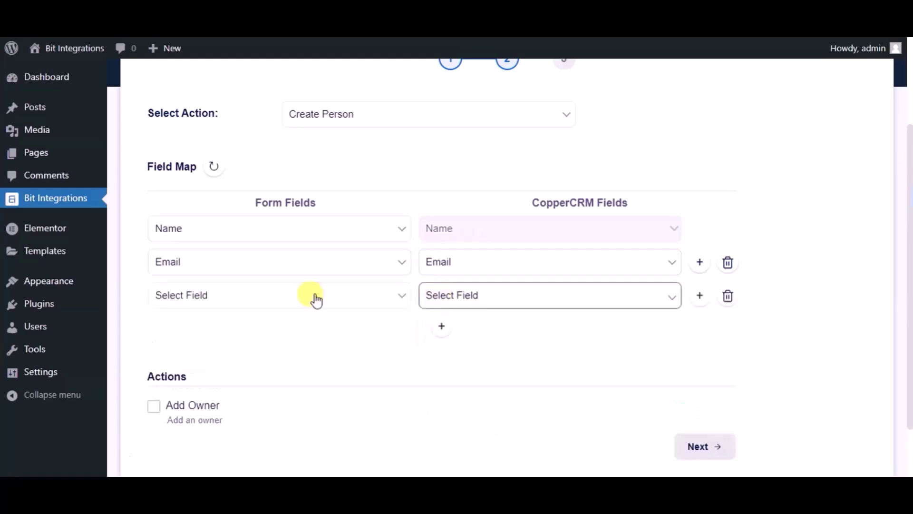
pyautogui.click(281, 297)
pyautogui.click(222, 370)
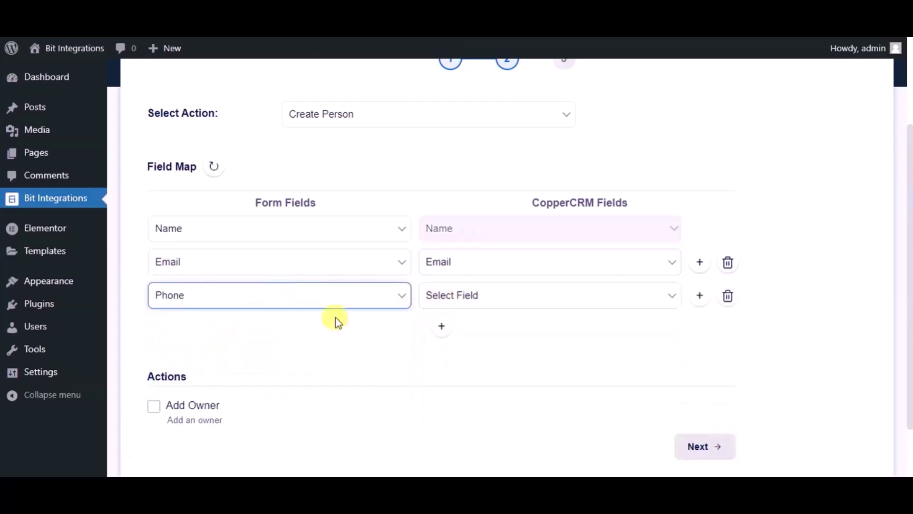
pyautogui.click(460, 296)
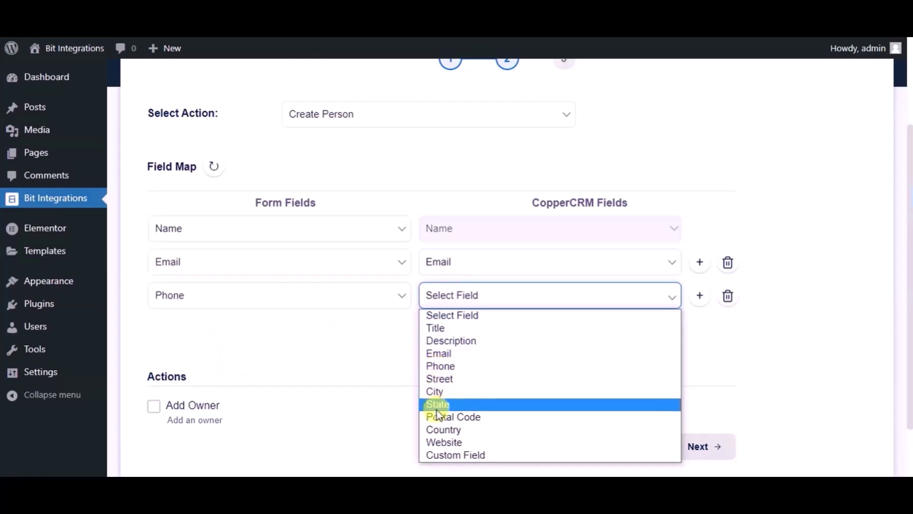
pyautogui.click(439, 366)
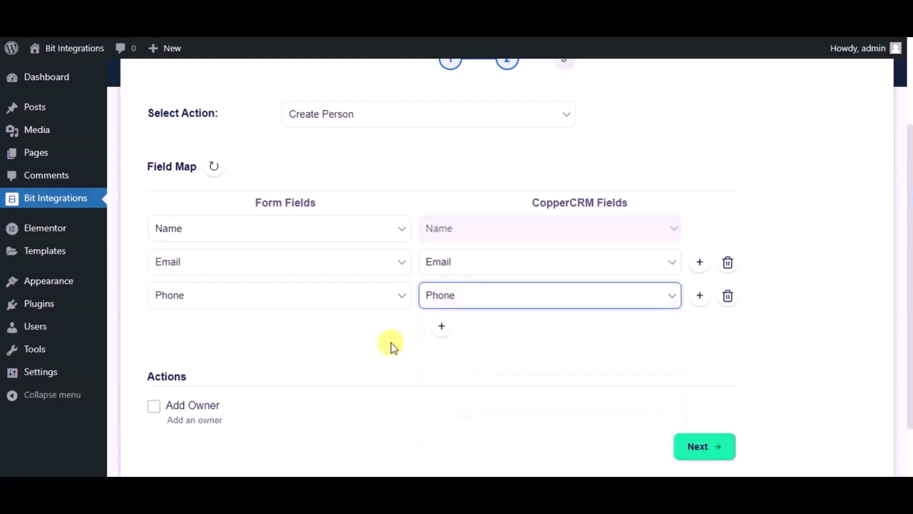
# Finish and save the integration
pyautogui.scroll(-2, 390, 346)
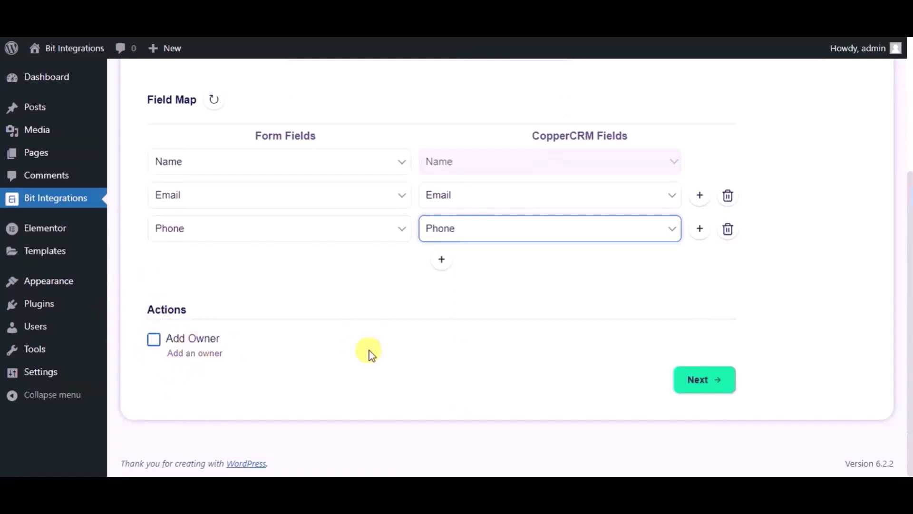
pyautogui.click(697, 381)
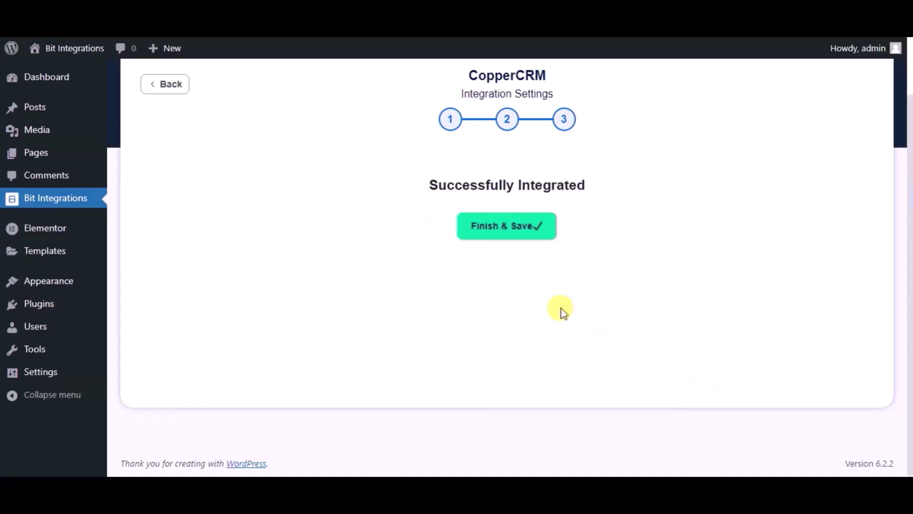
pyautogui.click(477, 228)
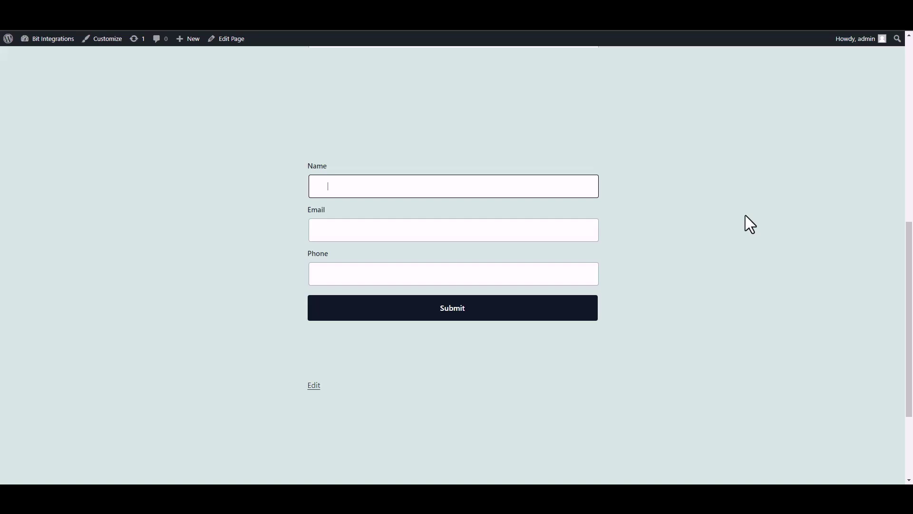
# Submit the site form with name 'Bit Integrations', a support e-mail and a phone number
pyautogui.write('Bit INTEGRAT')
pyautogui.press('BackSpace')
pyautogui.press('BackSpace')
pyautogui.press('BackSpace')
pyautogui.press('BackSpace')
pyautogui.press('BackSpace')
pyautogui.press('BackSpace')
pyautogui.press('BackSpace')
pyautogui.write('nter')
pyautogui.write('grat')
pyautogui.write('ions')
pyautogui.click(522, 233)
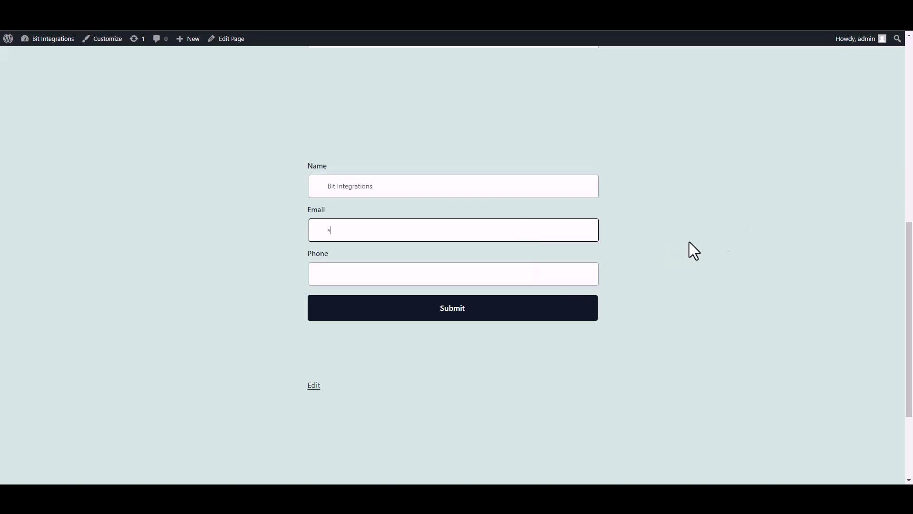
pyautogui.click(567, 276)
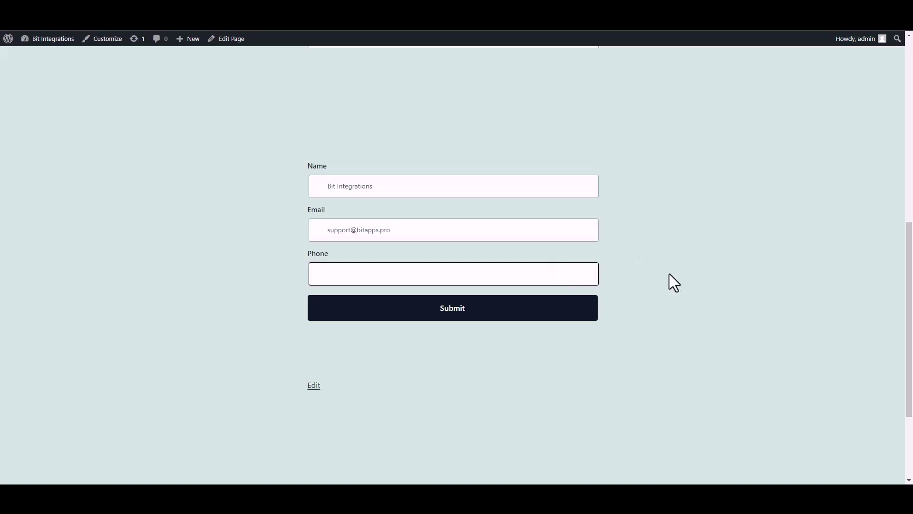
pyautogui.write('444555666')
pyautogui.click(580, 315)
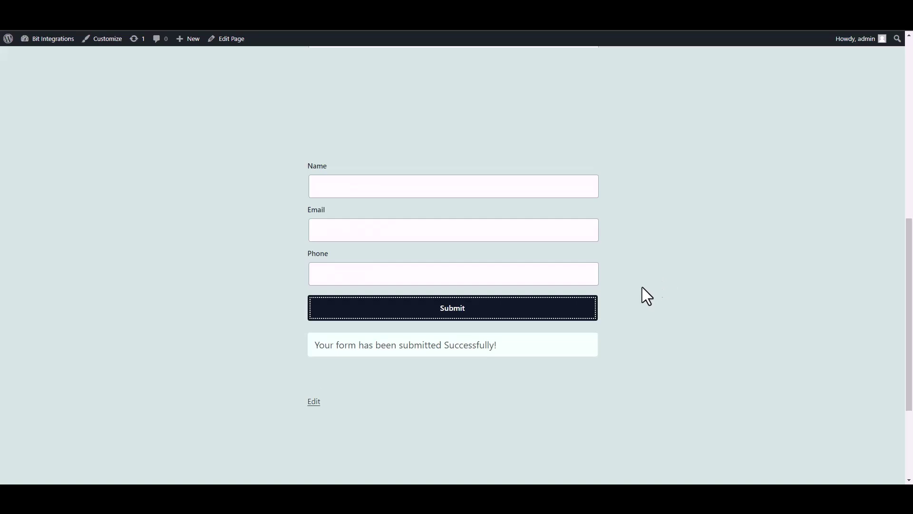
pyautogui.moveTo(315, 344); pyautogui.dragTo(547, 358)
pyautogui.click(652, 361)
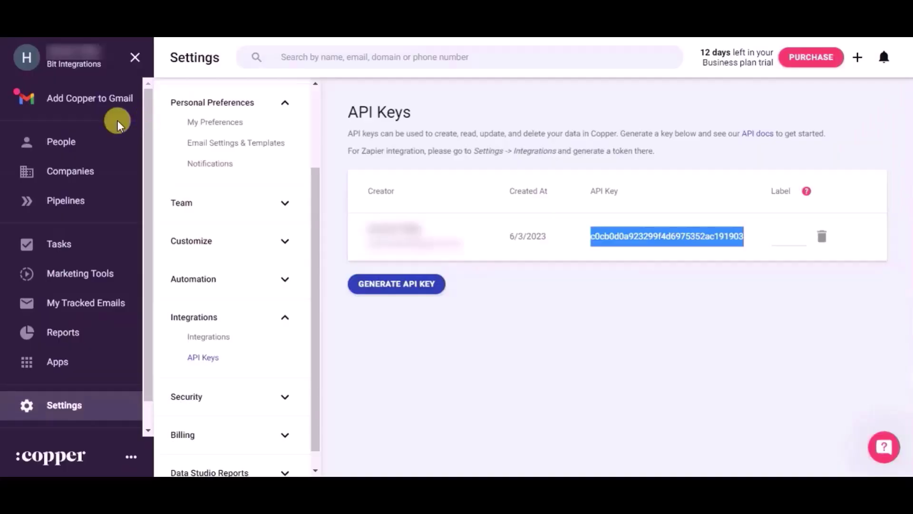
# Open Copper's People list to find the new 'Bit Integrations' contact
pyautogui.click(75, 140)
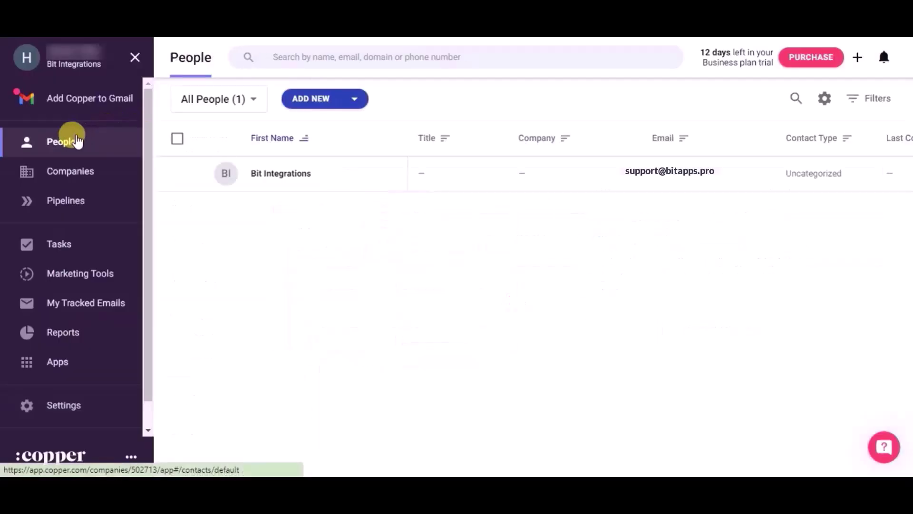